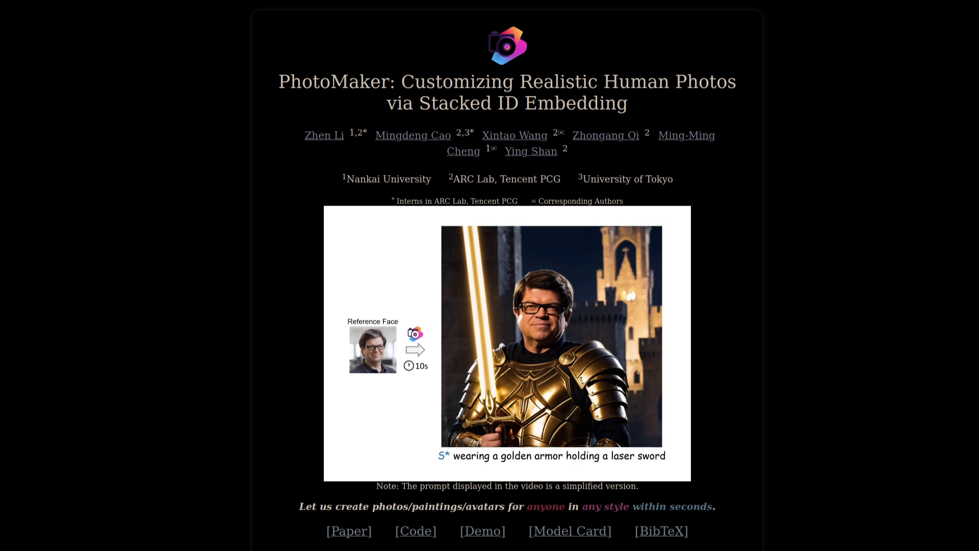
Browse the example results on the PhotoMaker project page and the stylization examples in its GitHub README.
mouse_move(338, 473)
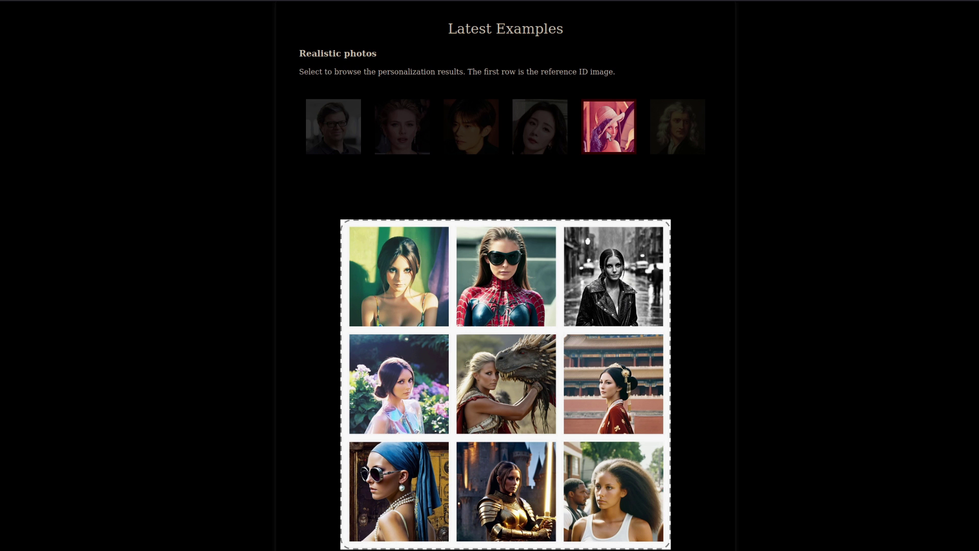
click(683, 122)
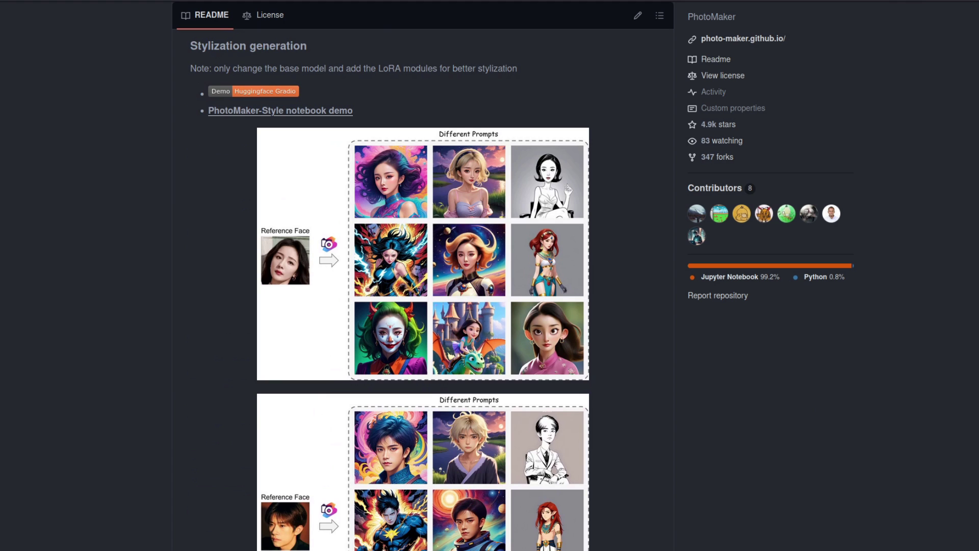
scroll(423, 285, down, 10)
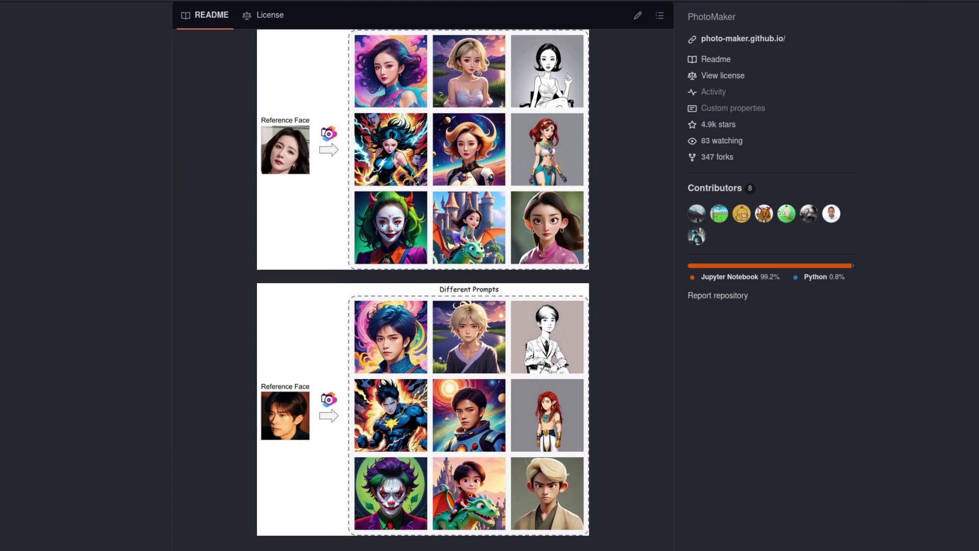
scroll(423, 286, down, 1)
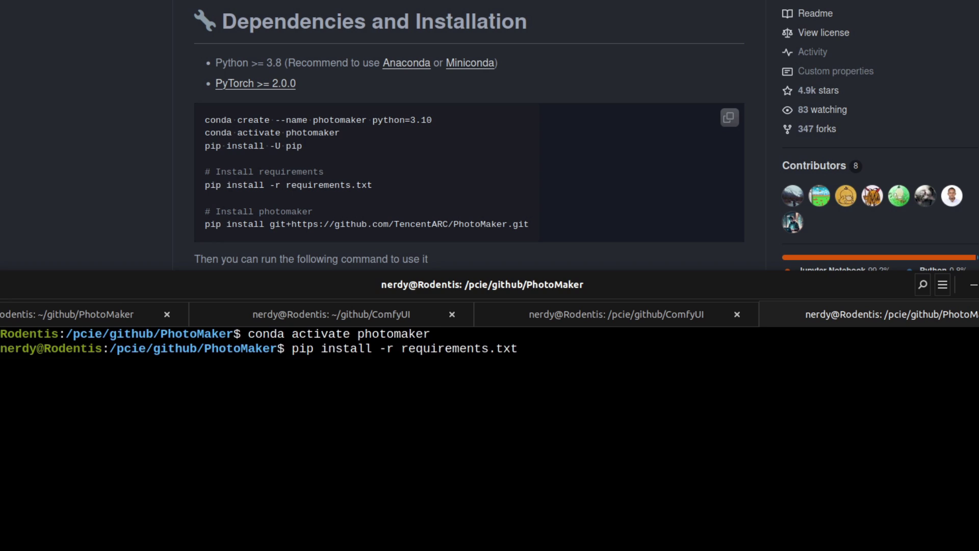
Install PhotoMaker's dependencies from requirements.txt with pip in the photomaker conda environment.
key(Return)
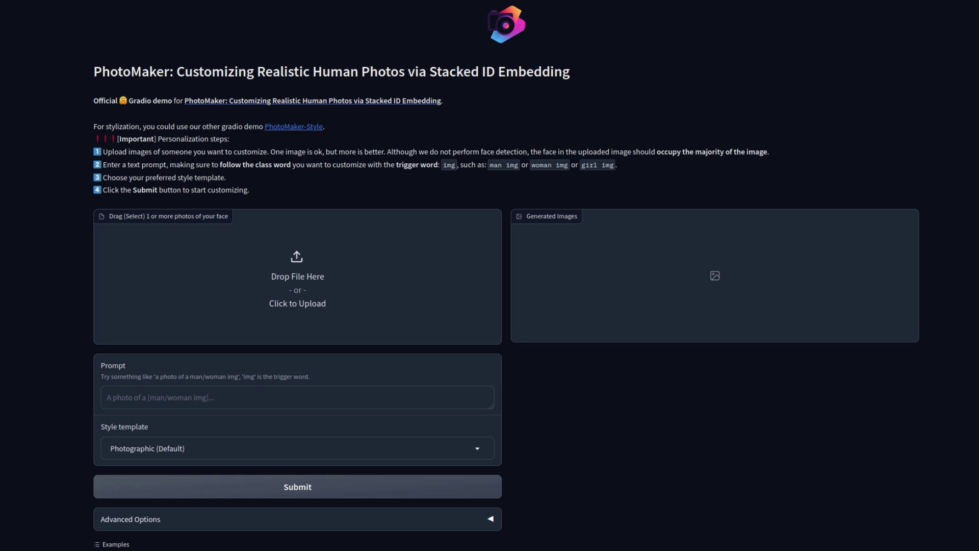
Load the Newton example with its Iron man suit prompt into the demo and generate the images.
scroll(490, 276, down, 5)
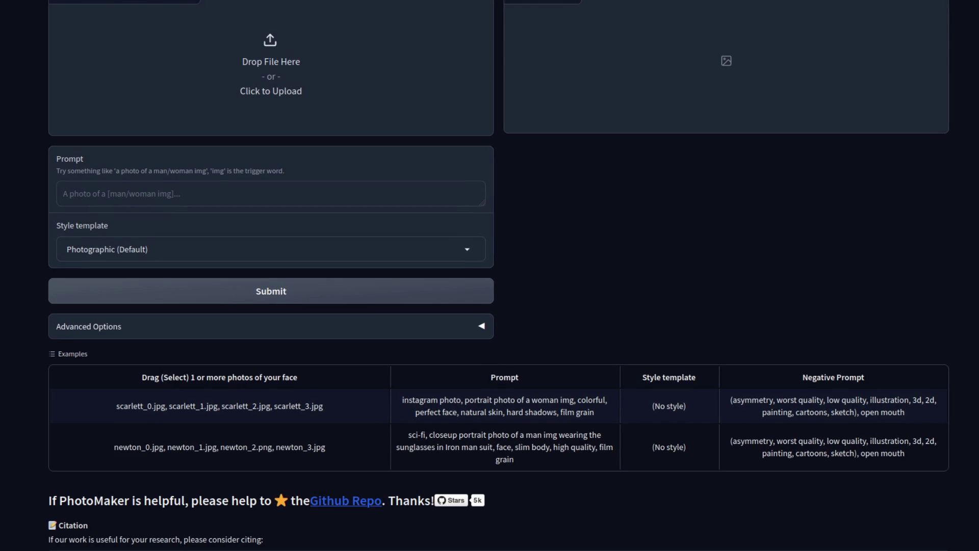
click(521, 447)
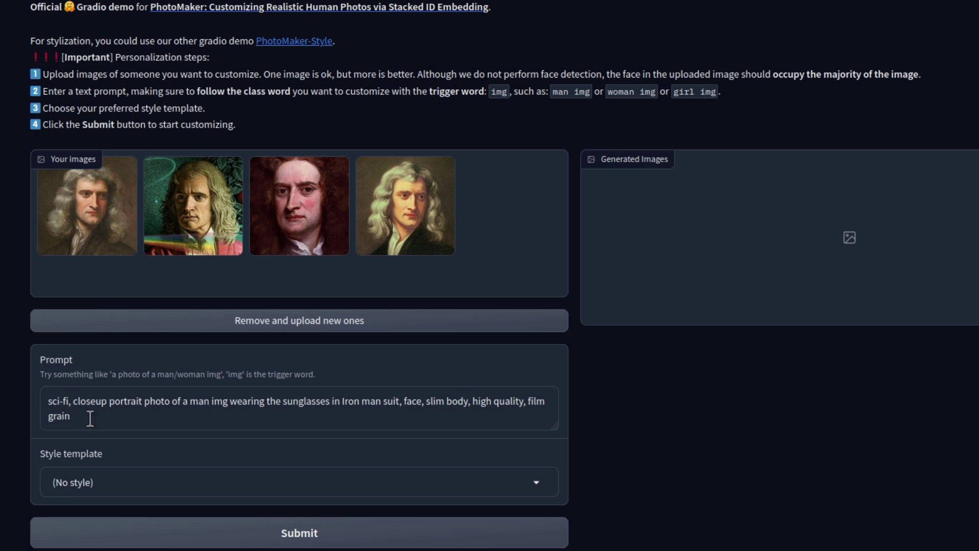
click(306, 533)
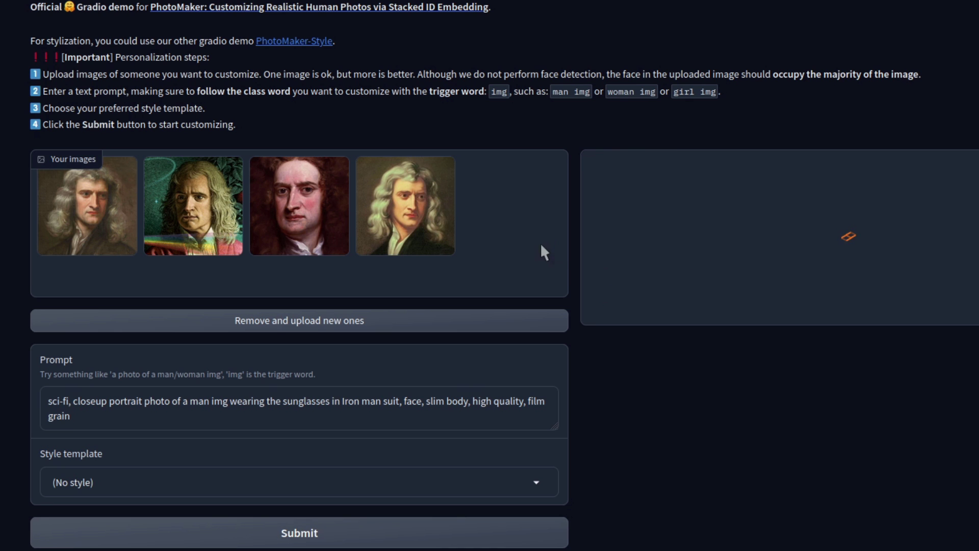
Expand the advanced generation options and look over the generated Iron man suit portraits.
scroll(526, 267, down, 1)
scroll(529, 275, down, 3)
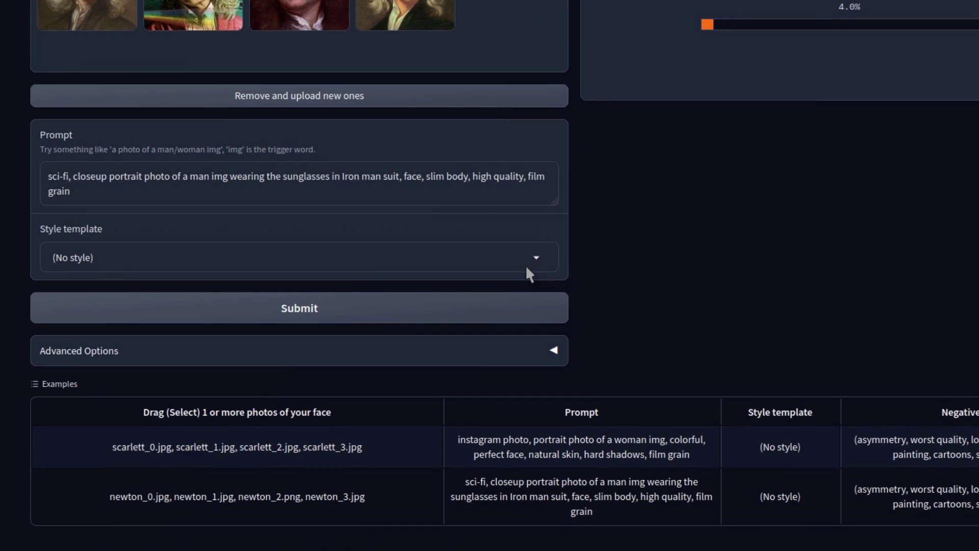
click(555, 351)
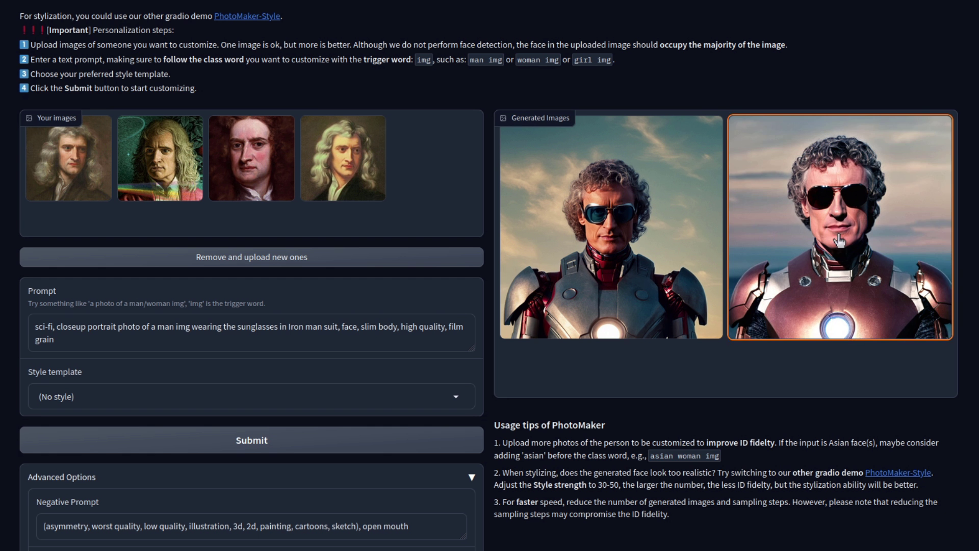
right_click(793, 235)
click(826, 247)
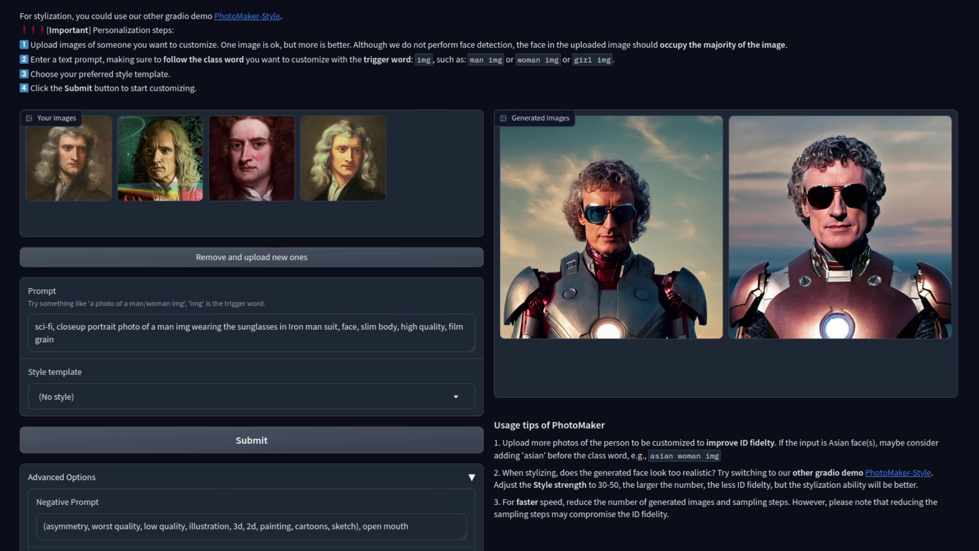
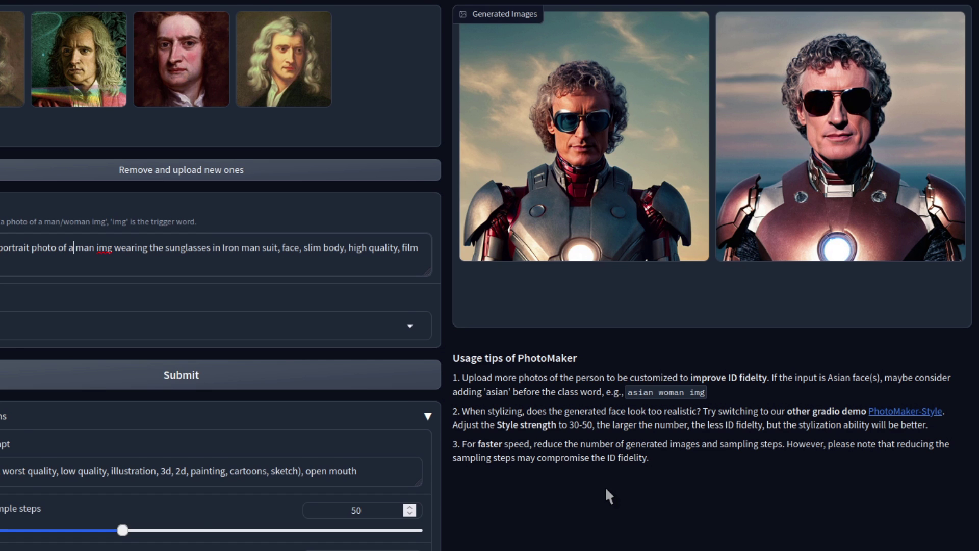
Change the prompt's subject to "an Asian woman img" and generate new images from the same reference photos.
text(n Asian wo)
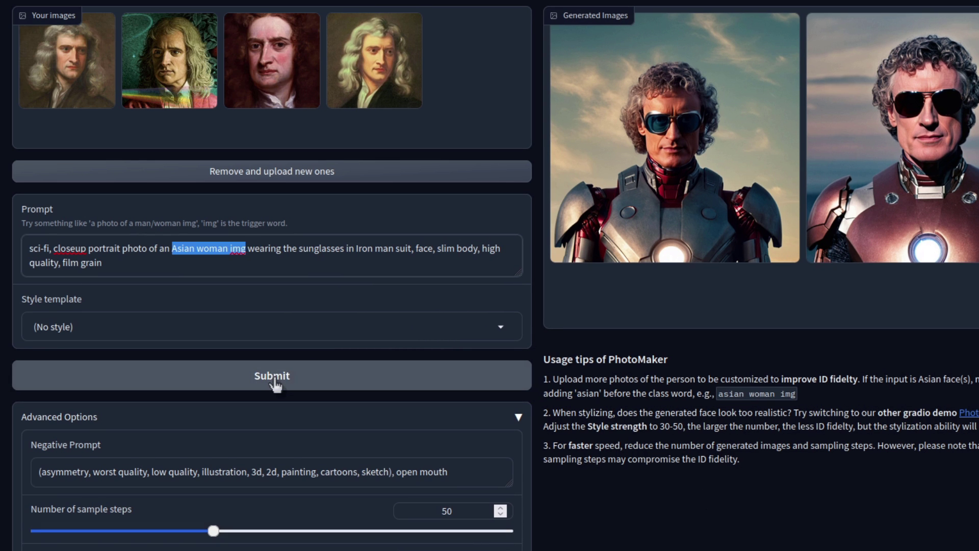
click(275, 377)
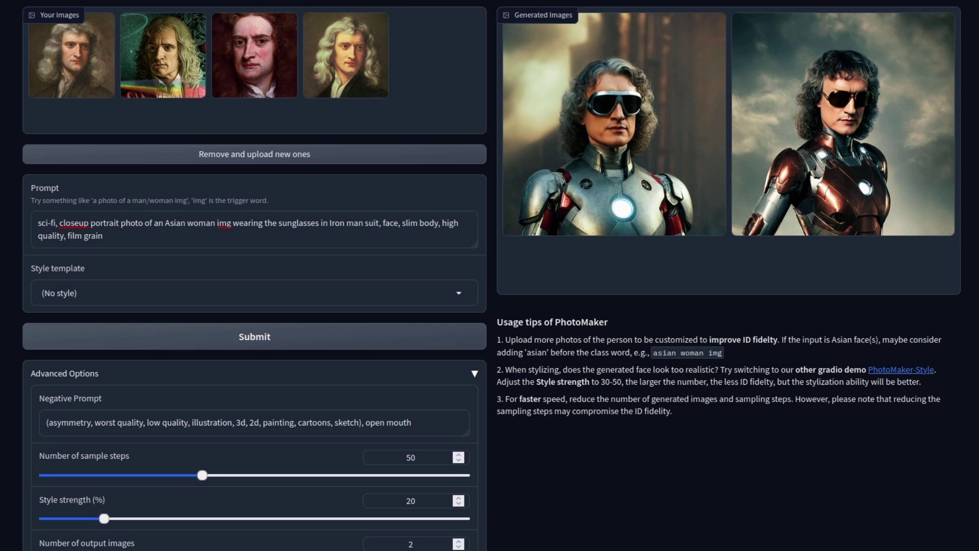
Replace the reference photos with the seven Reposer_S2_Facefix images from the 10_Detective_human_face folder.
click(192, 154)
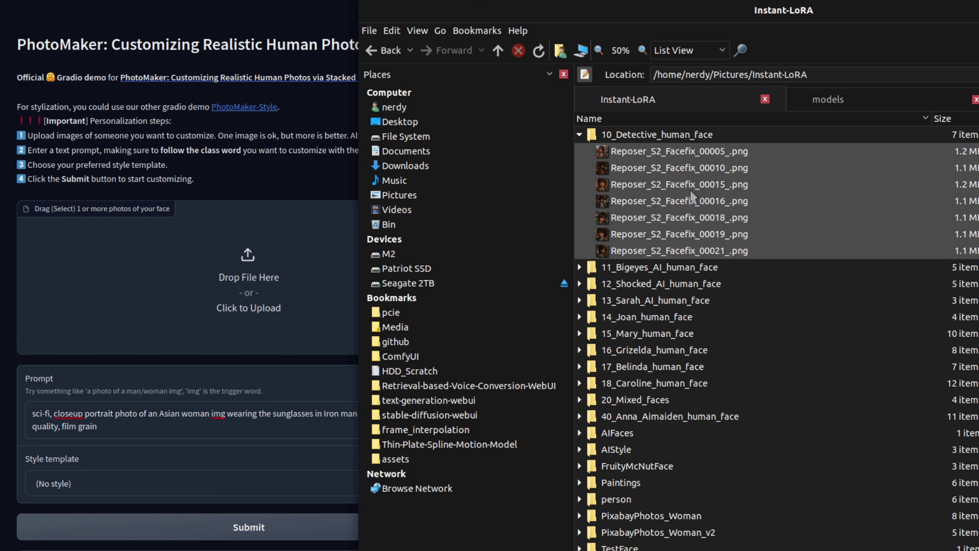
drag(703, 200, 228, 281)
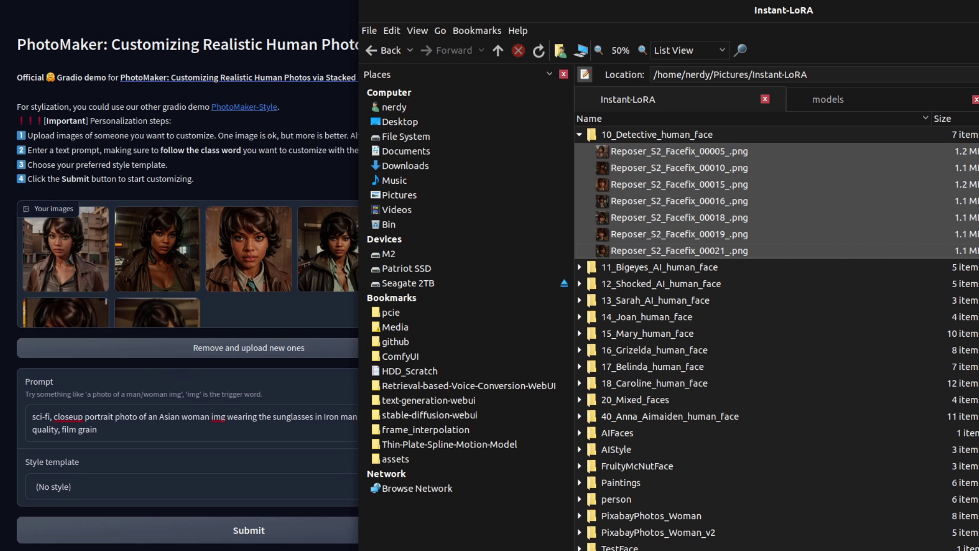
key(alt+Tab)
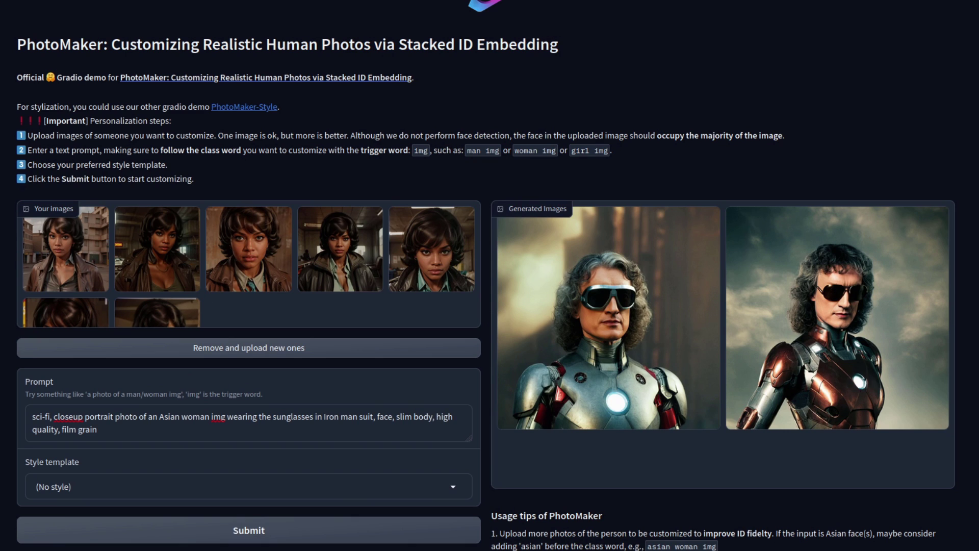
Change the prompt's subject to an African woman and generate Comic book style images of her in a cyborg suit on an alien planet.
double_click(168, 416)
text(African)
double_click(166, 417)
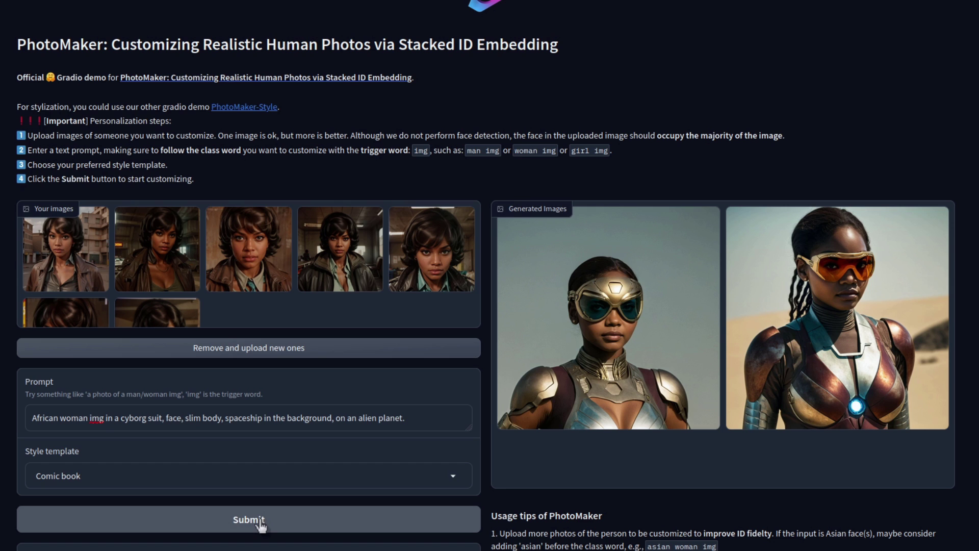
click(260, 522)
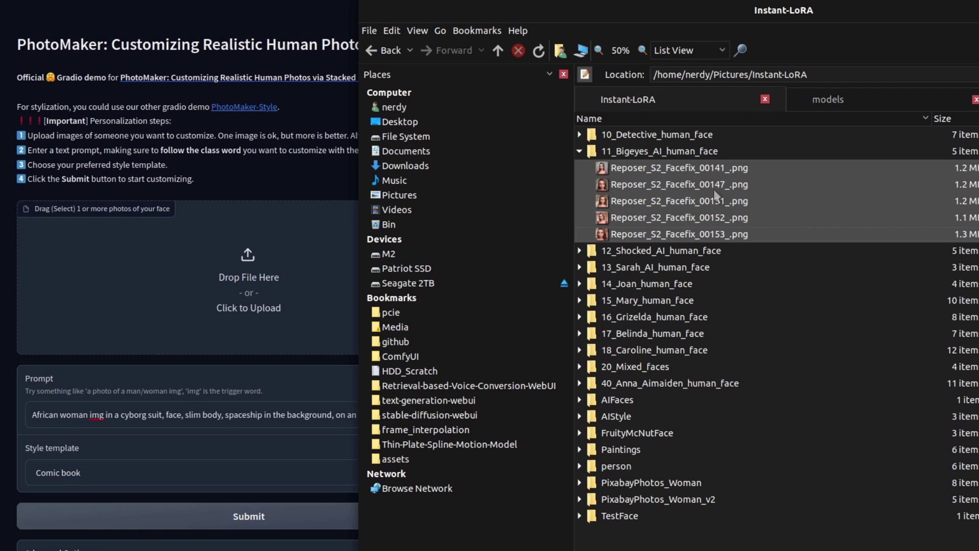
Upload the five 11_Bigeyes_AI_human_face images and generate Fantasy art of a sad woman in dark armour with curly ginger hair in a forest.
drag(716, 197, 248, 244)
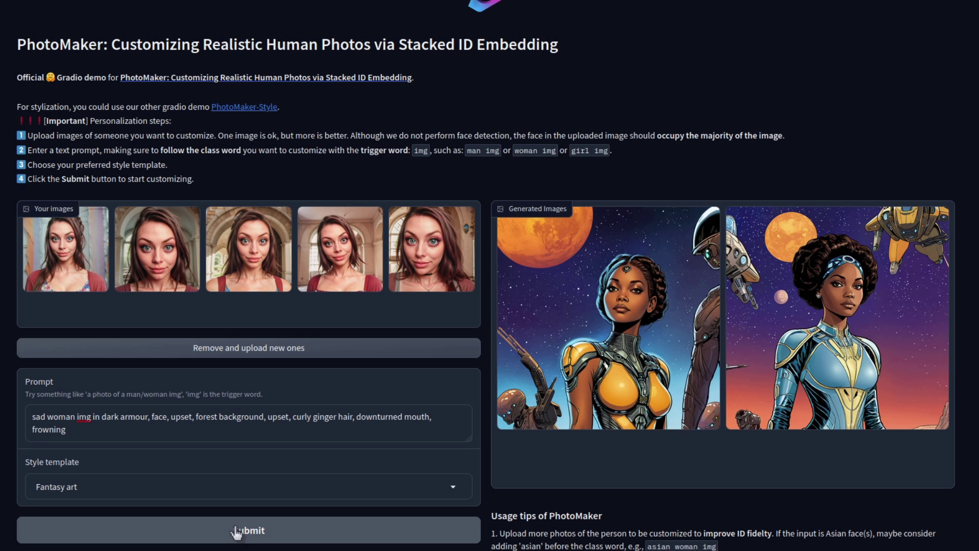
click(235, 530)
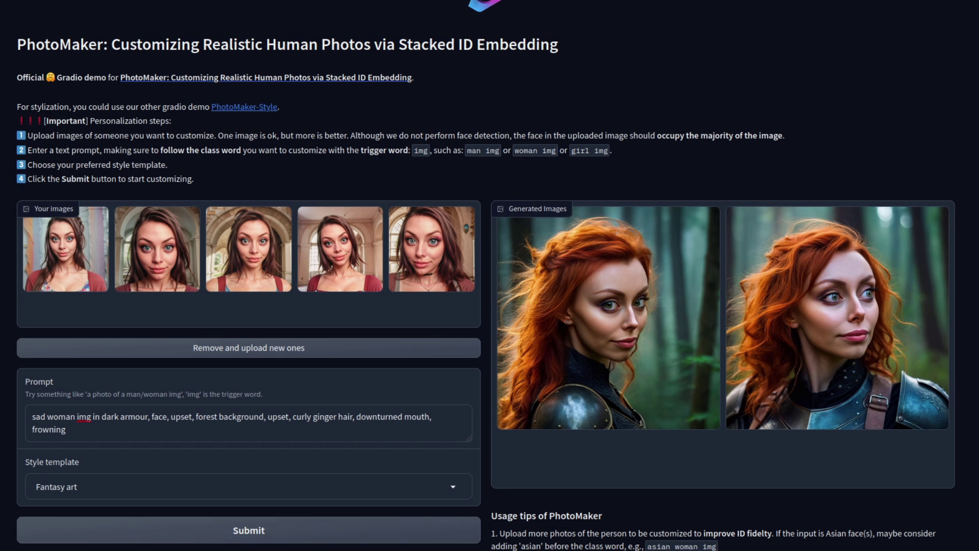
Add "smiling" to the end of the negative prompt in the advanced options.
scroll(463, 360, down, 8)
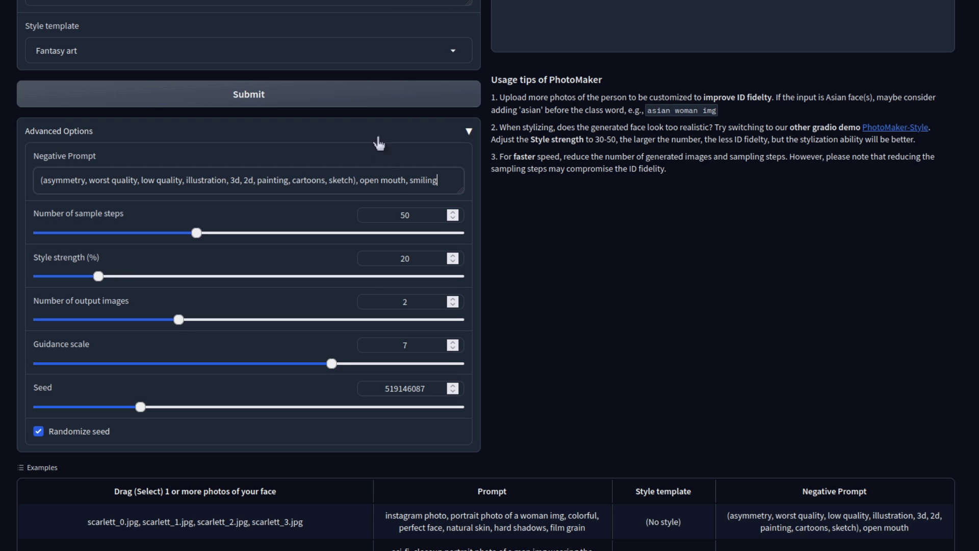
scroll(397, 187, up, 8)
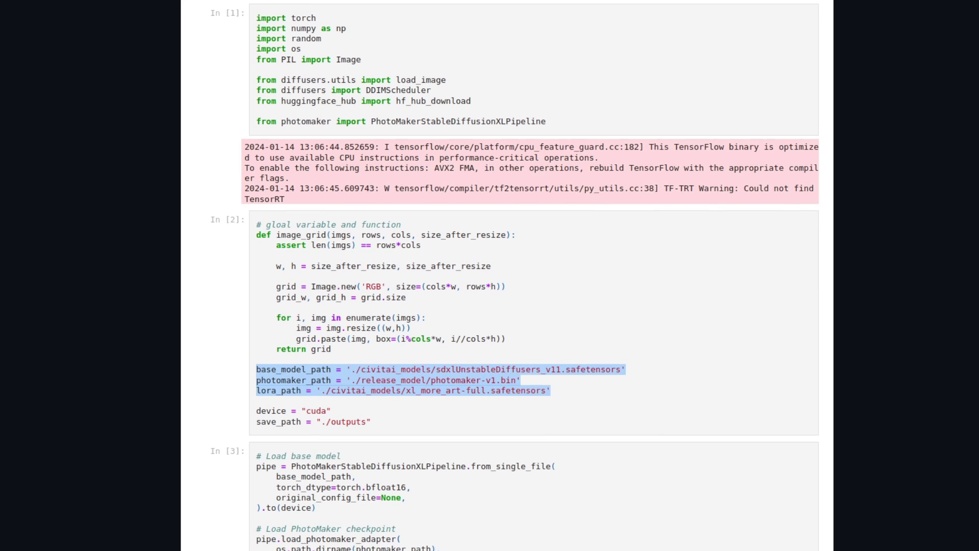
Examine the stylization notebook's model paths and the cells that load the base model, PhotoMaker checkpoint and LoRA.
scroll(534, 275, down, 5)
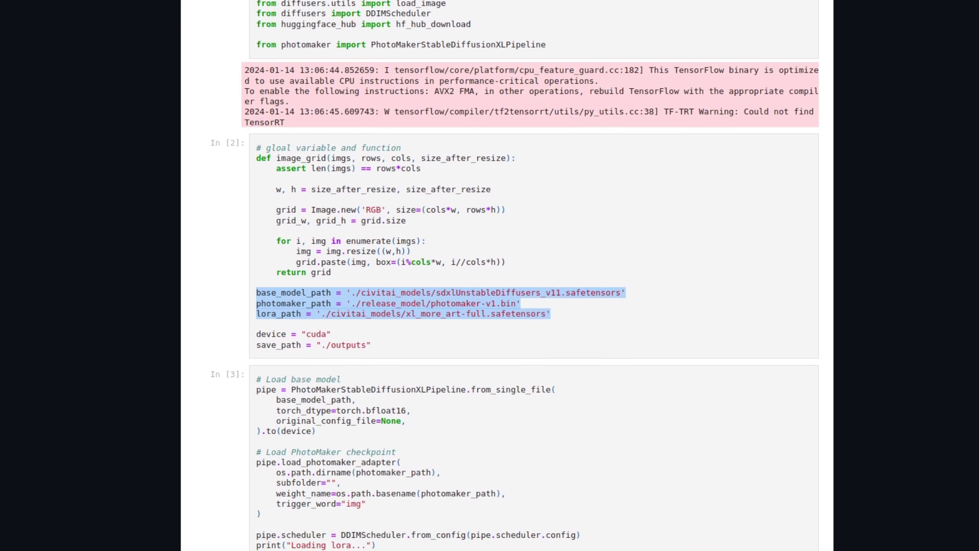
scroll(534, 276, down, 3)
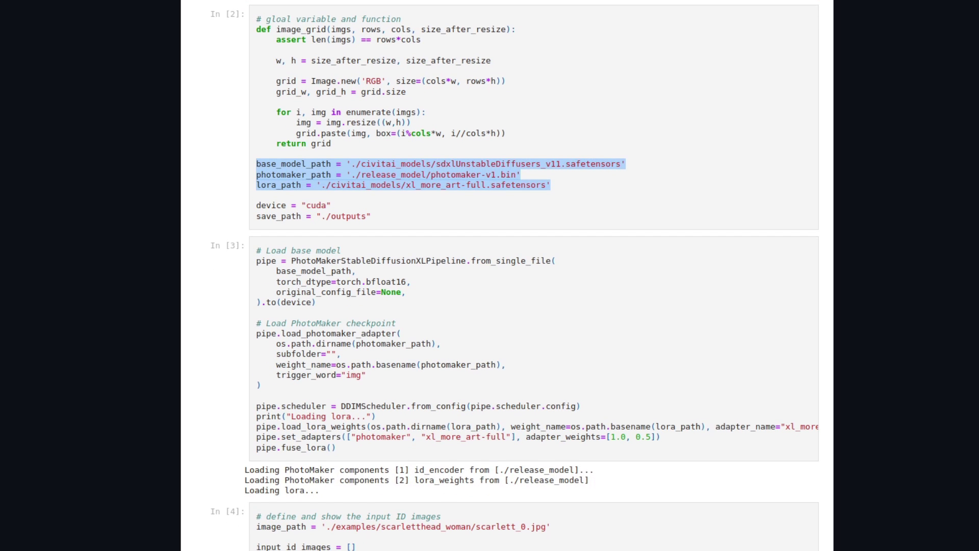
scroll(466, 275, down, 4)
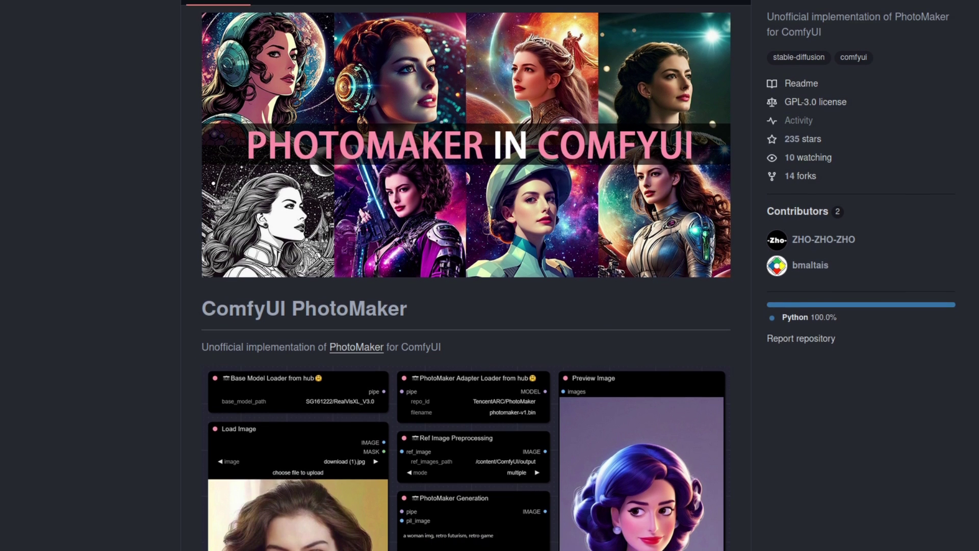
Review the ComfyUI PhotoMaker repository's README, including its example workflows, video demo and node features.
scroll(466, 275, down, 5)
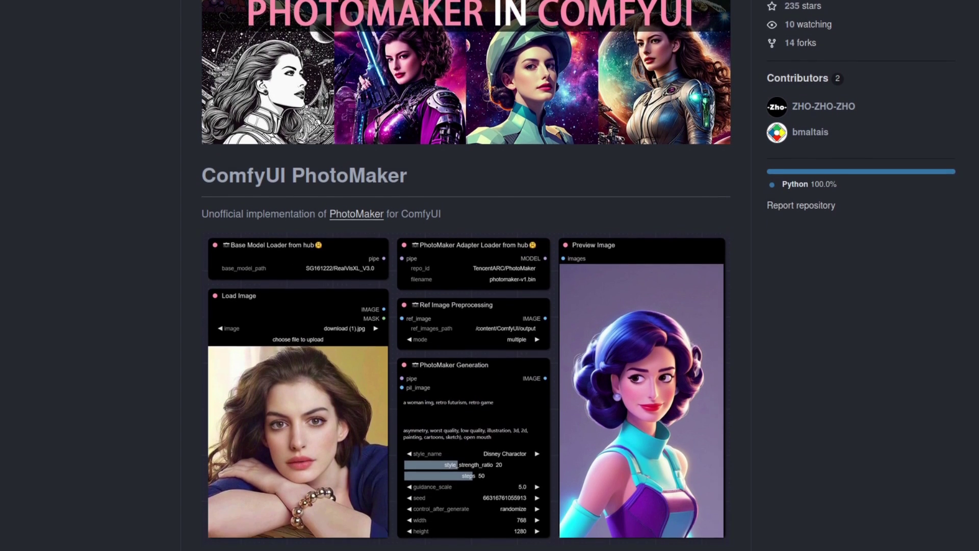
scroll(466, 275, down, 1)
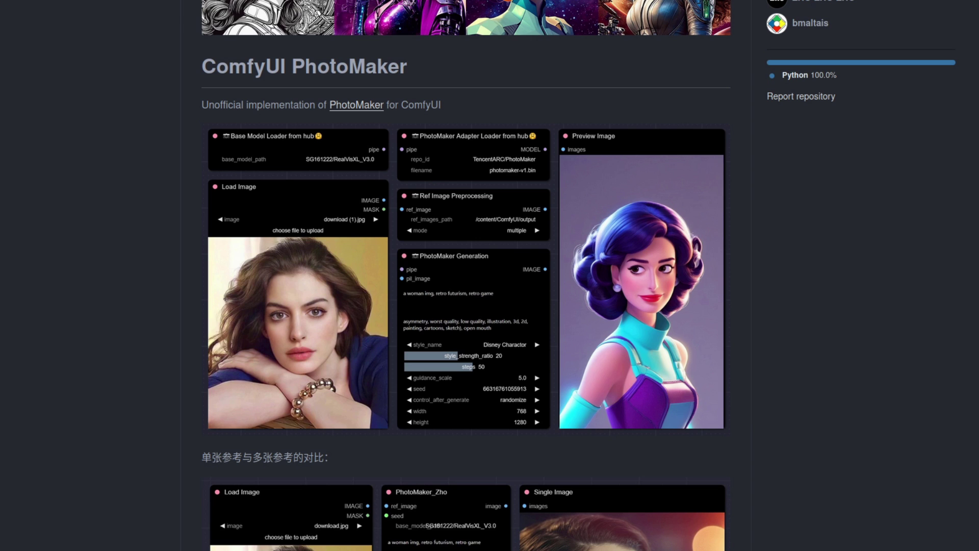
scroll(466, 276, up, 5)
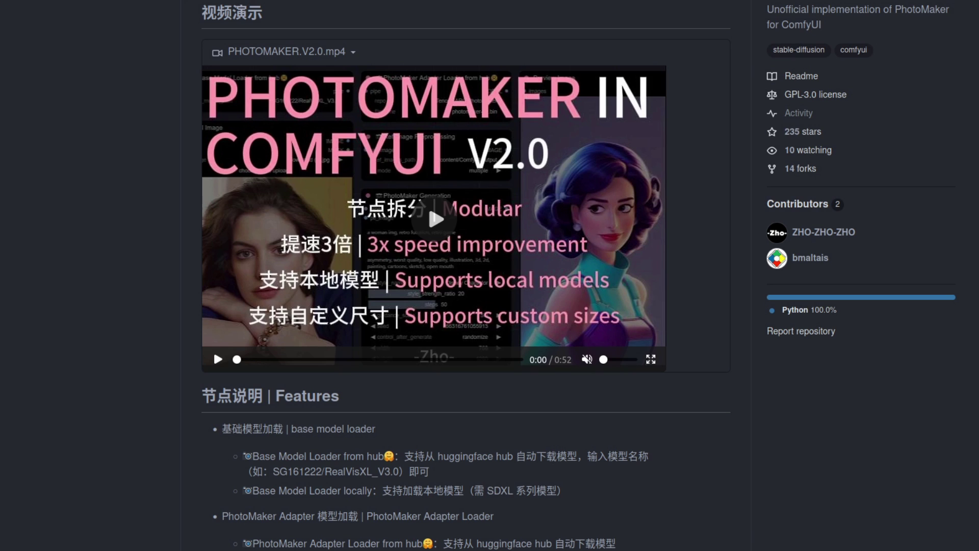
scroll(302, 365, down, 10)
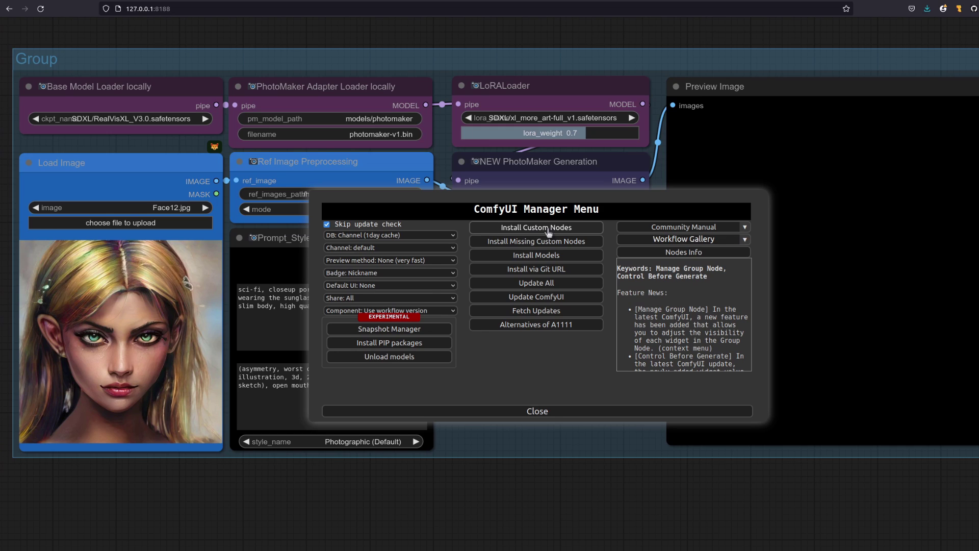
Search ComfyUI Manager's installable custom nodes for "zho" and look through the matching extensions.
click(549, 228)
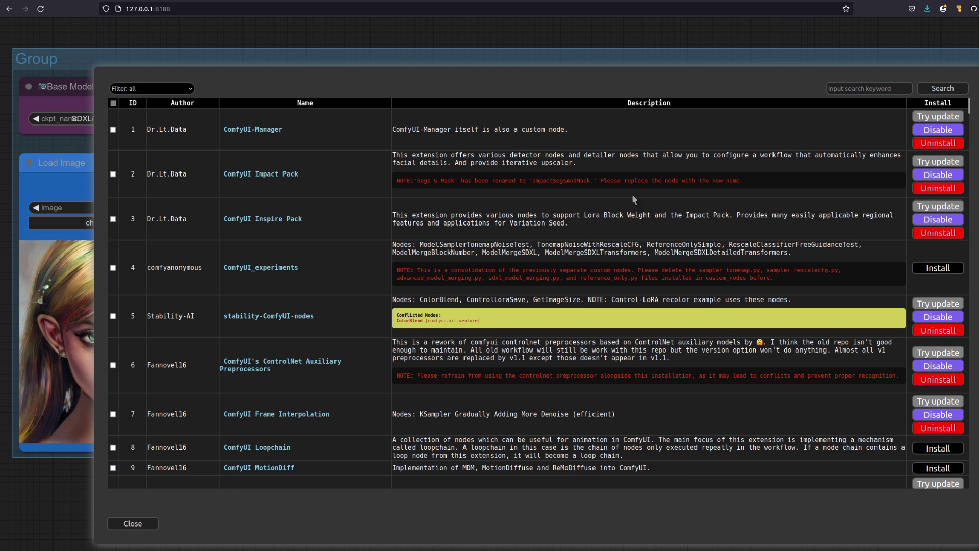
click(863, 88)
text(zho)
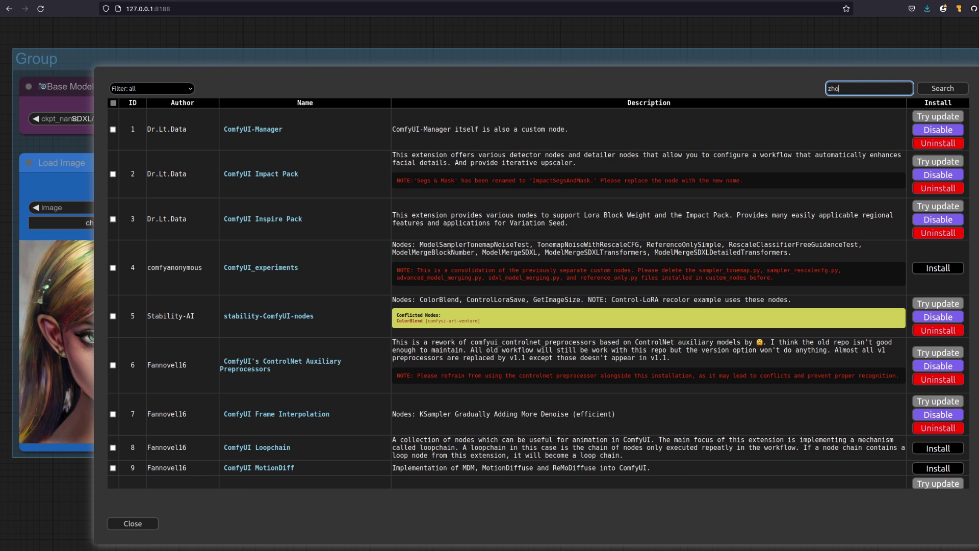
key(Return)
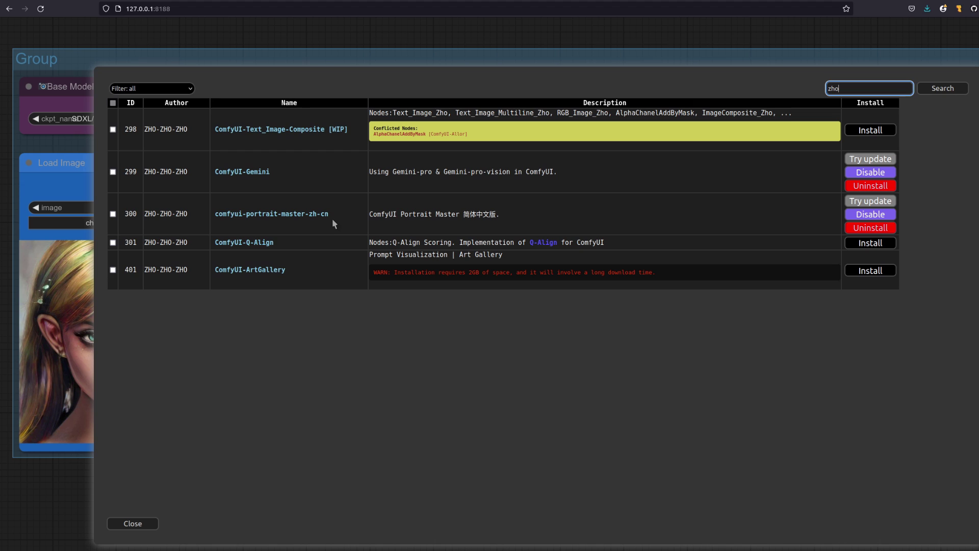
click(323, 275)
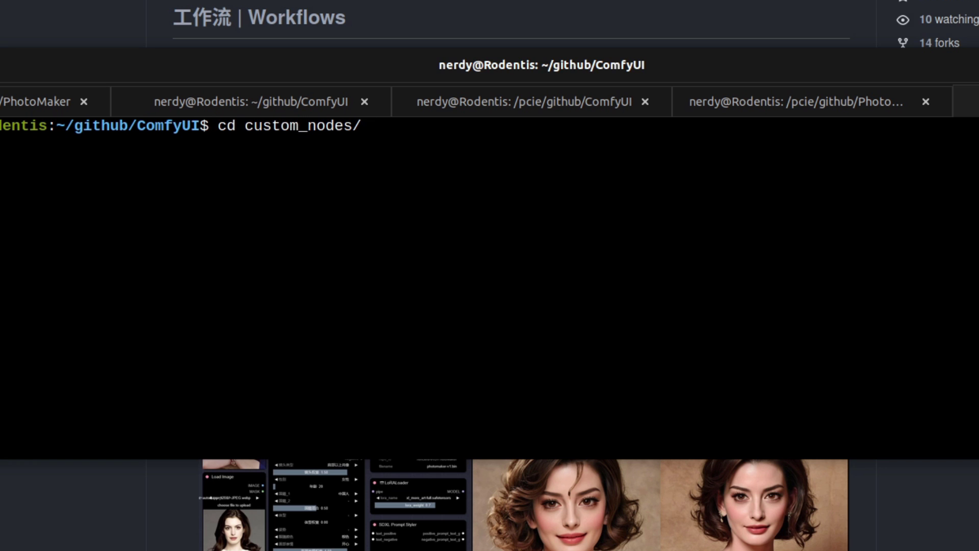
key(Return)
text(git clone https://github.com/ZHO-ZHO-ZHO/ComfyUI-PhotoMaker.git)
key(Return)
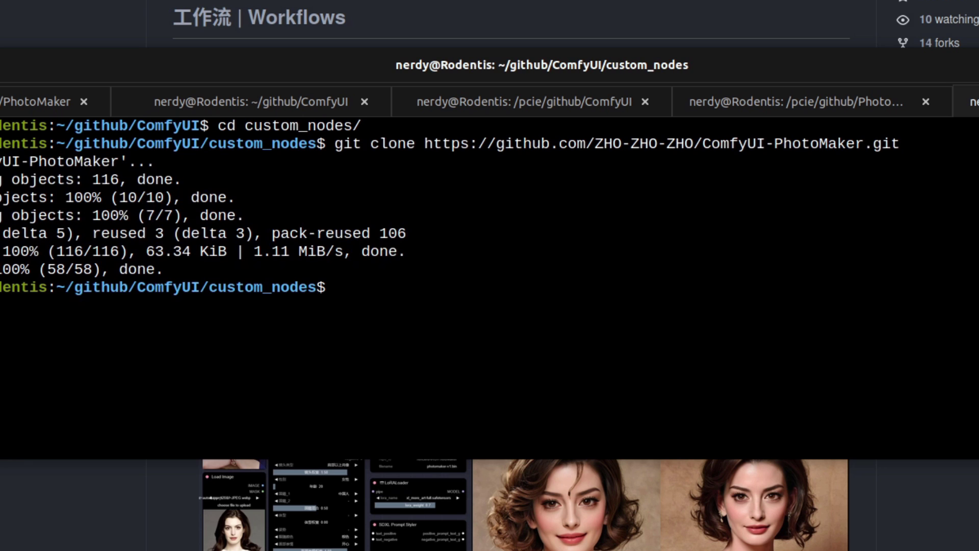
Install the packages from requirements.txt inside the cloned ComfyUI-PhotoMaker folder.
text(cd ComfyUI-PhotoMaker)
key(Return)
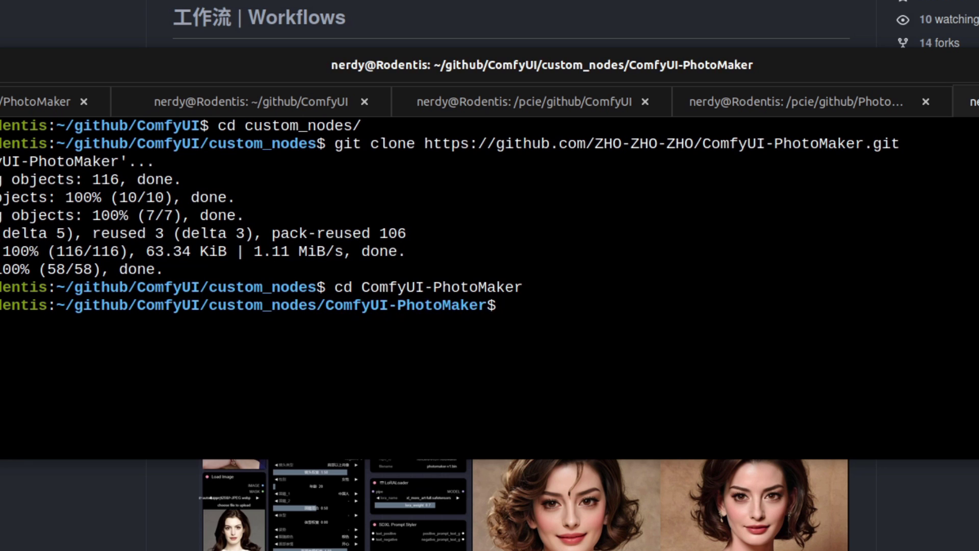
text(pip install -r requirements.txt)
key(Return)
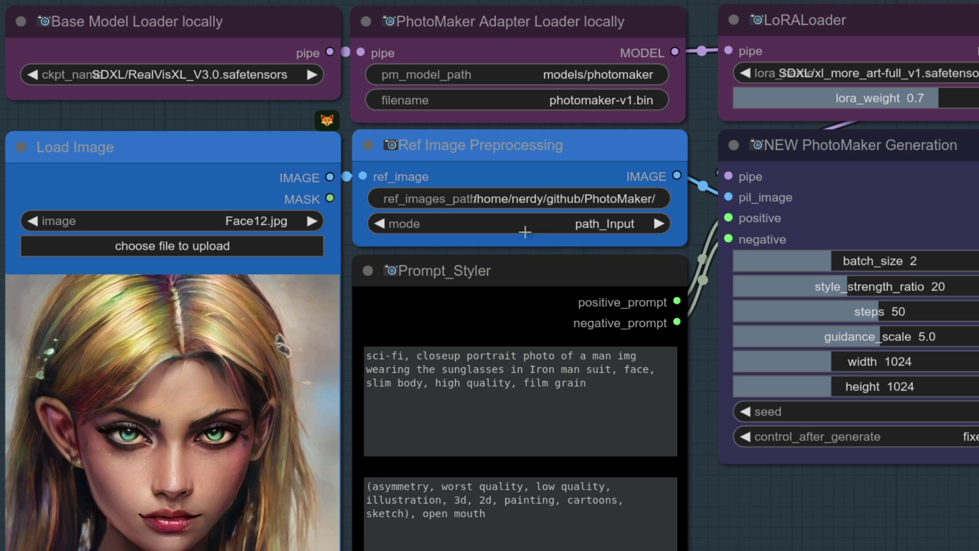
Point Ref Image Preprocessing to the PhotoMaker examples folder newton_man by its copied path and set the mode to path_Input.
click(525, 225)
click(547, 225)
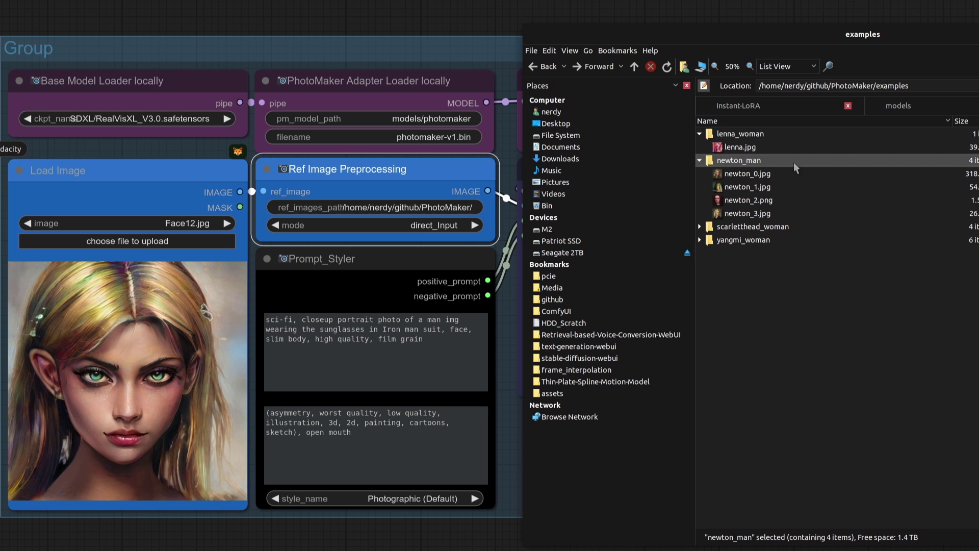
right_click(794, 162)
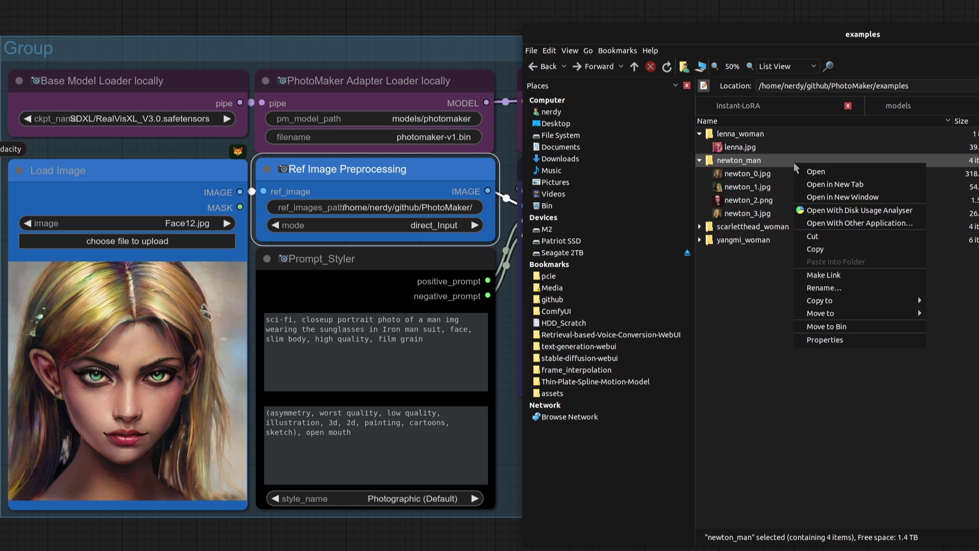
click(833, 248)
click(373, 206)
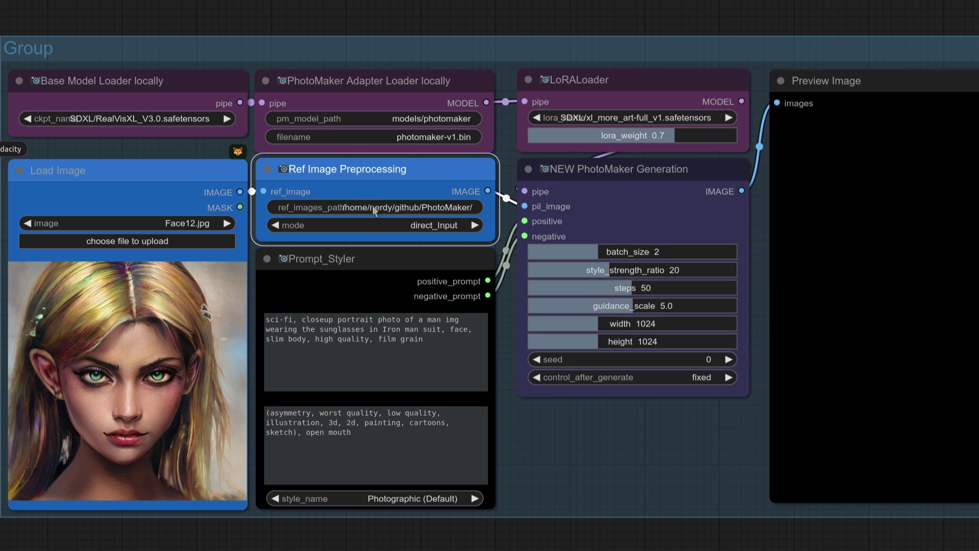
key(ctrl+v)
key(Return)
click(339, 226)
click(368, 241)
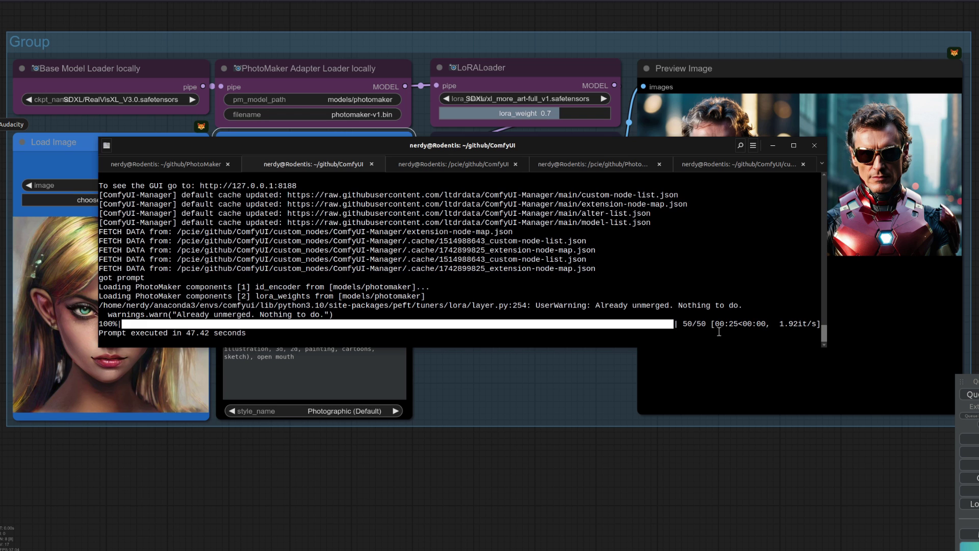
Put the terminal away and view the generated Iron Man suit portraits in Preview Image.
click(768, 147)
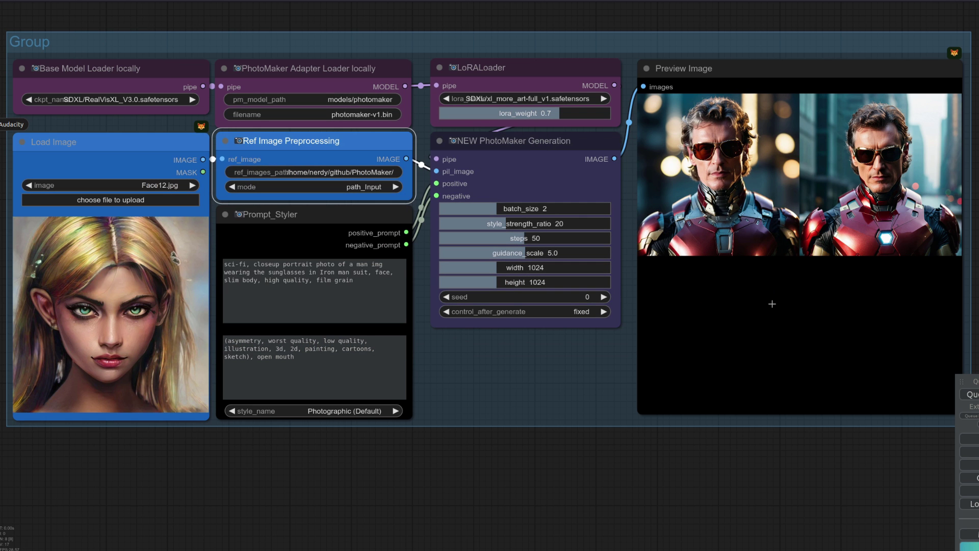
click(772, 304)
click(884, 158)
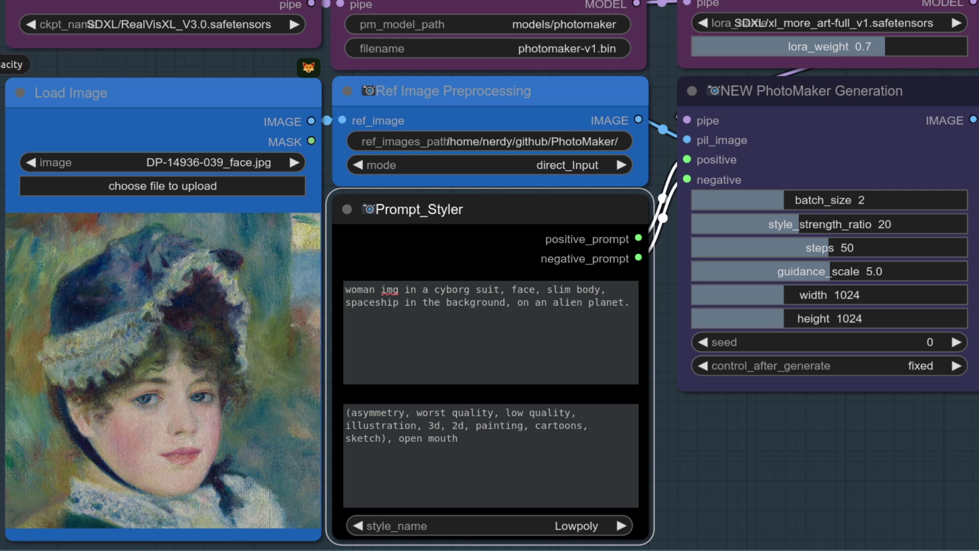
Look through the four Reposer face portraits and load Reposer_S2_Facefix_00112_.png into the Load Image node.
key(Escape)
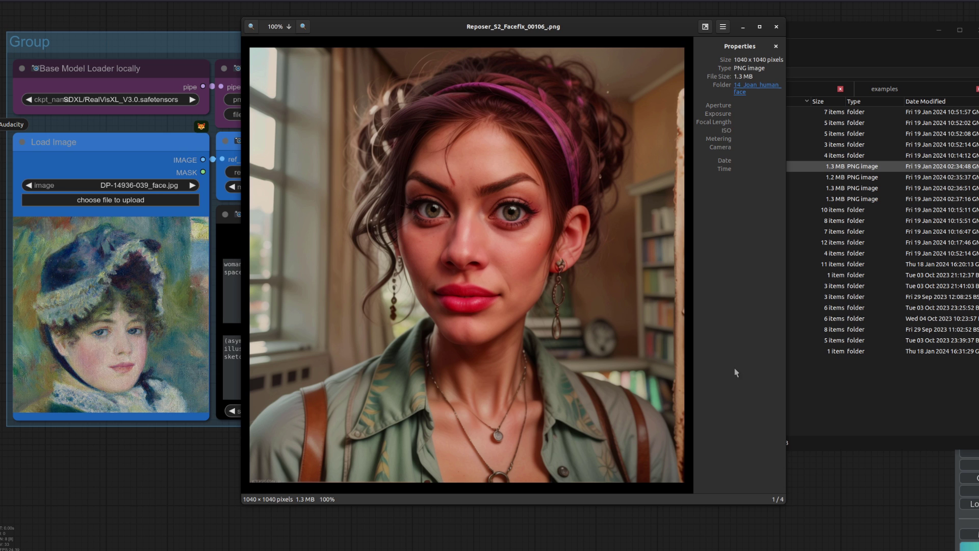
key(Right)
key(Right)
key(Right)
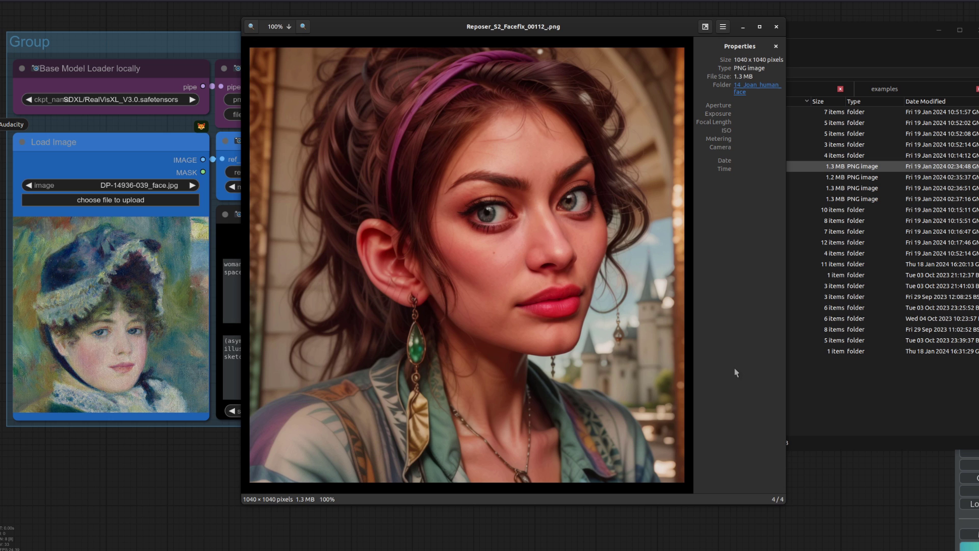
drag(571, 265, 143, 280)
key(Escape)
Replace the reference images path in Ref Image Preprocessing with the copied face folder path under Pictures.
click(346, 165)
click(342, 174)
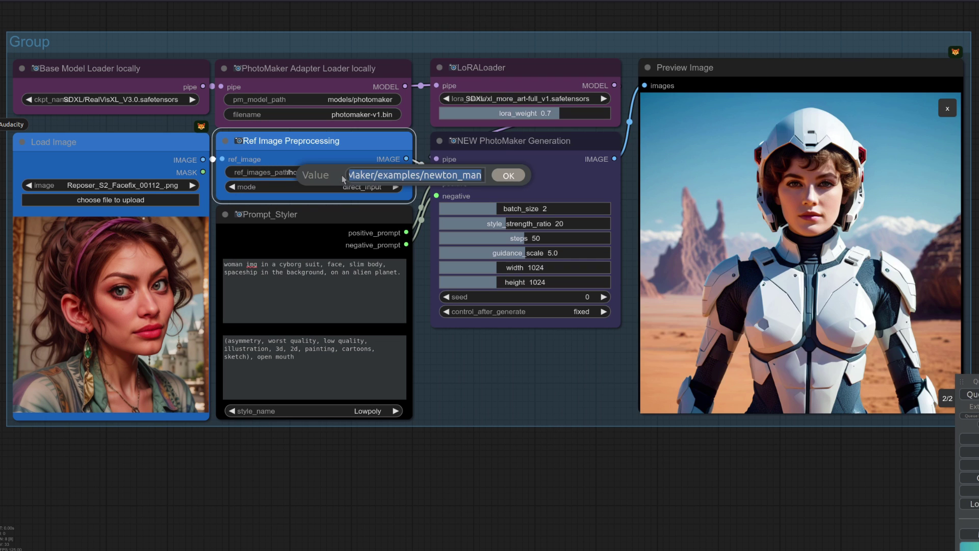
key(ctrl+v)
key(Return)
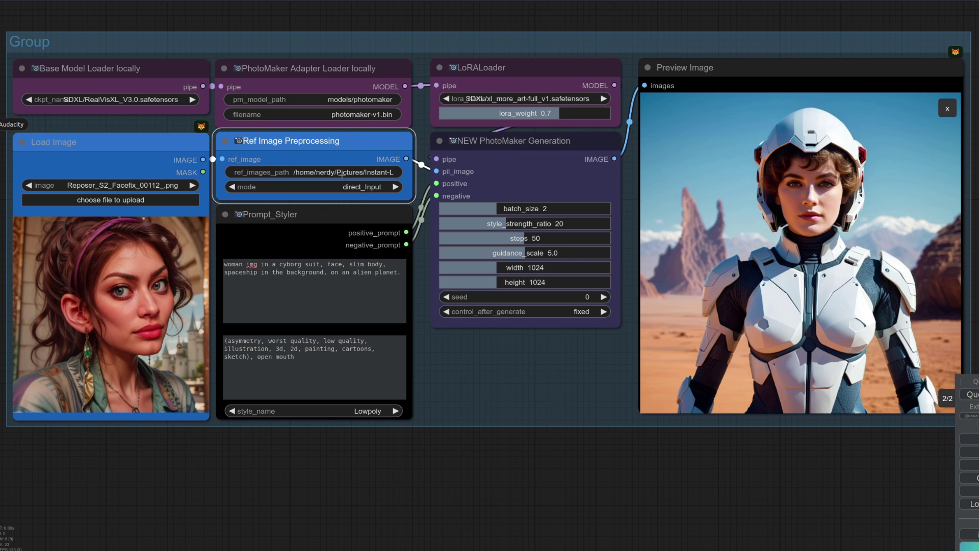
Return the preview to its overview and inspect both generated cyborg suit images enlarged, one after the other.
click(947, 108)
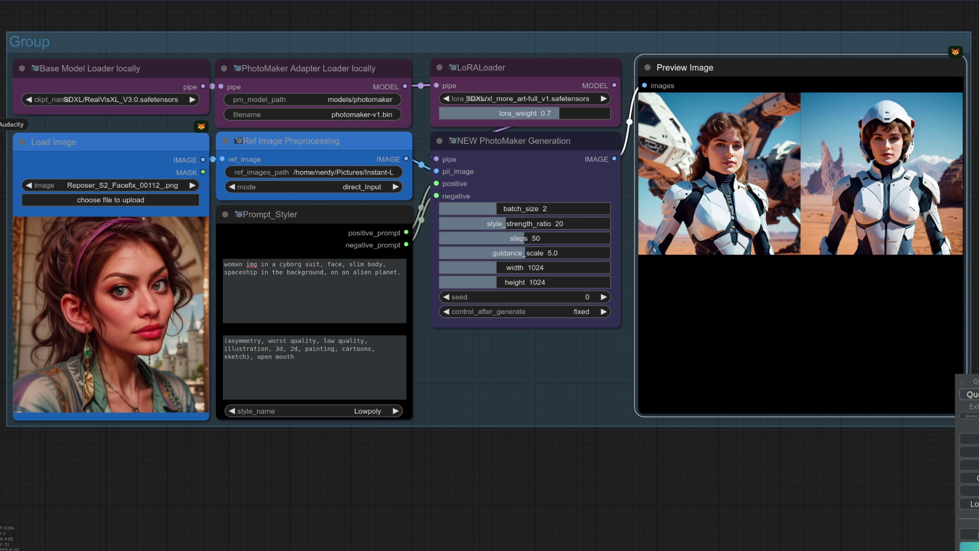
click(723, 192)
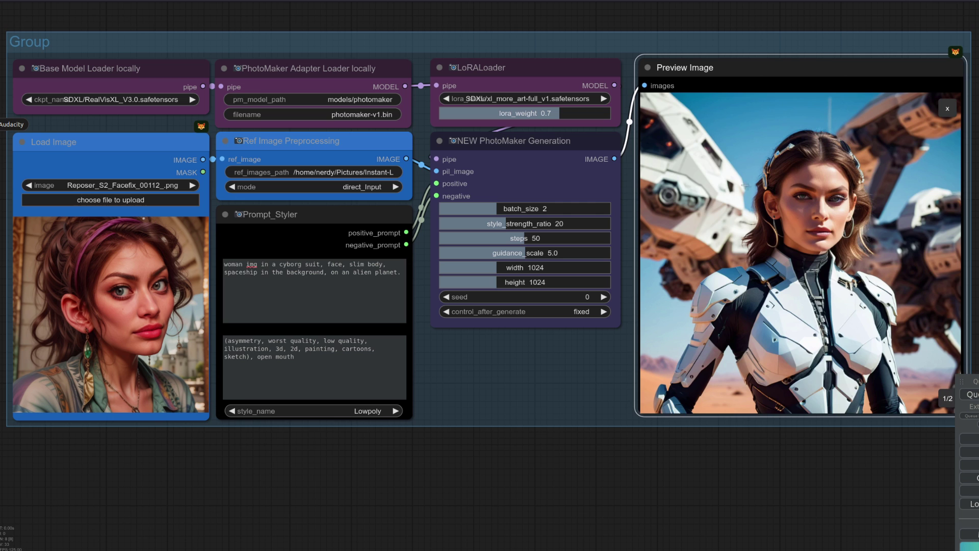
click(838, 190)
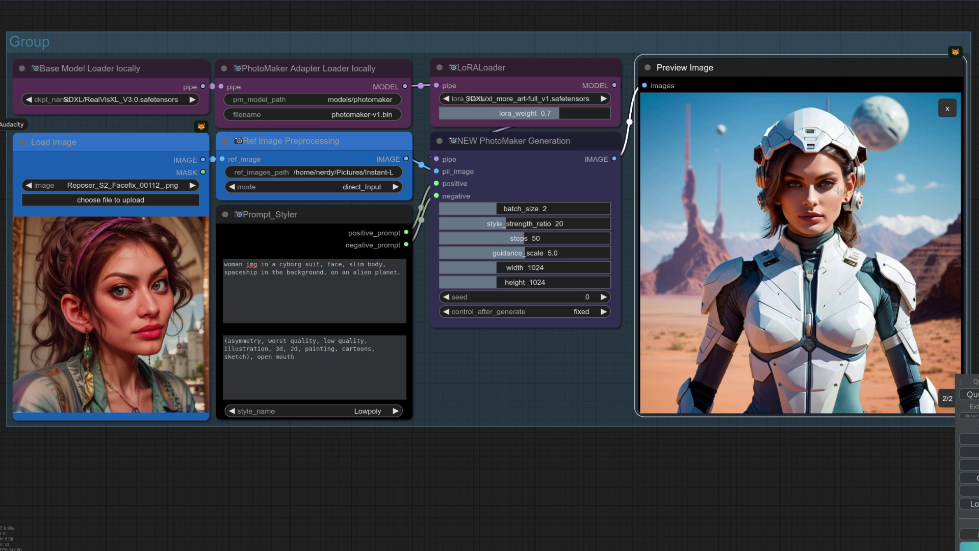
Set the Ref Image Preprocessing mode to path_Input and enlarge the second cyborg suit image in Preview Image.
click(370, 187)
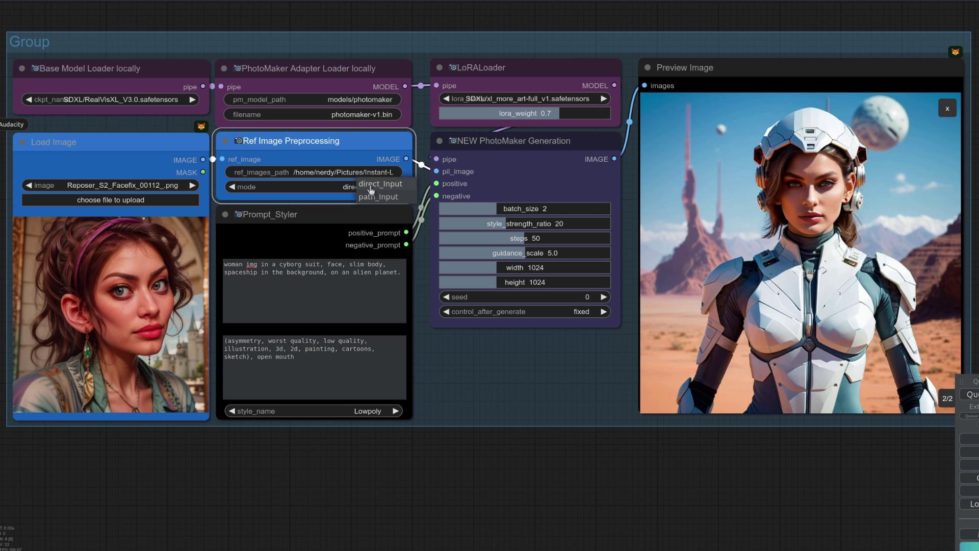
click(378, 197)
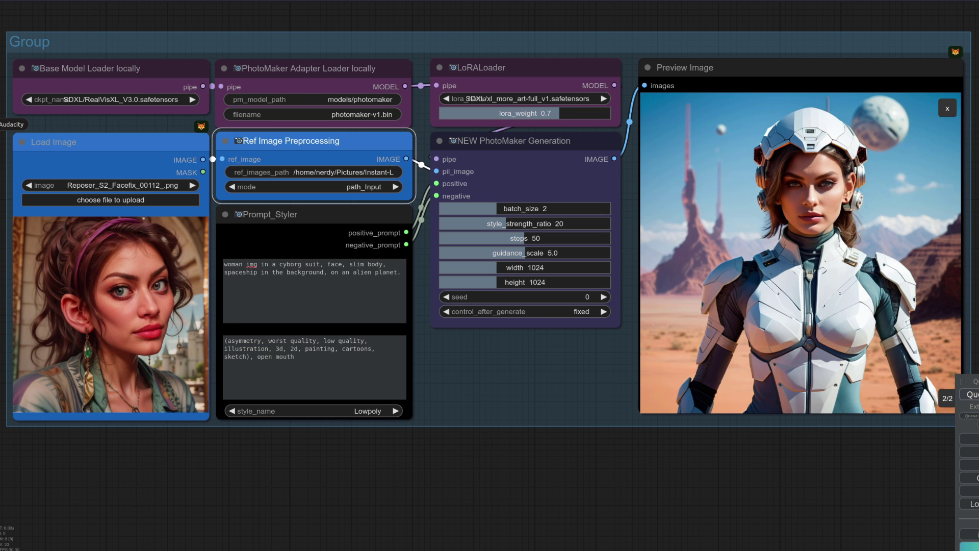
click(948, 108)
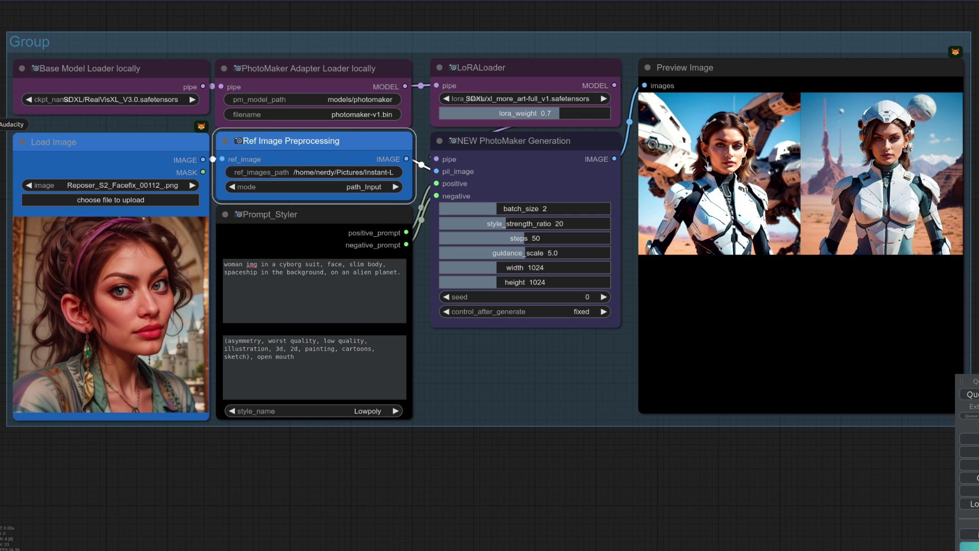
click(719, 173)
key(Right)
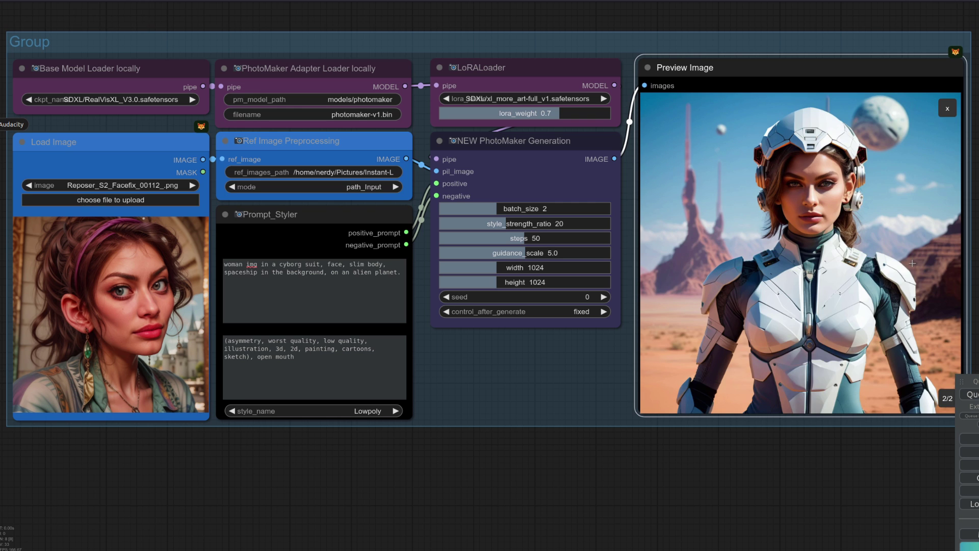